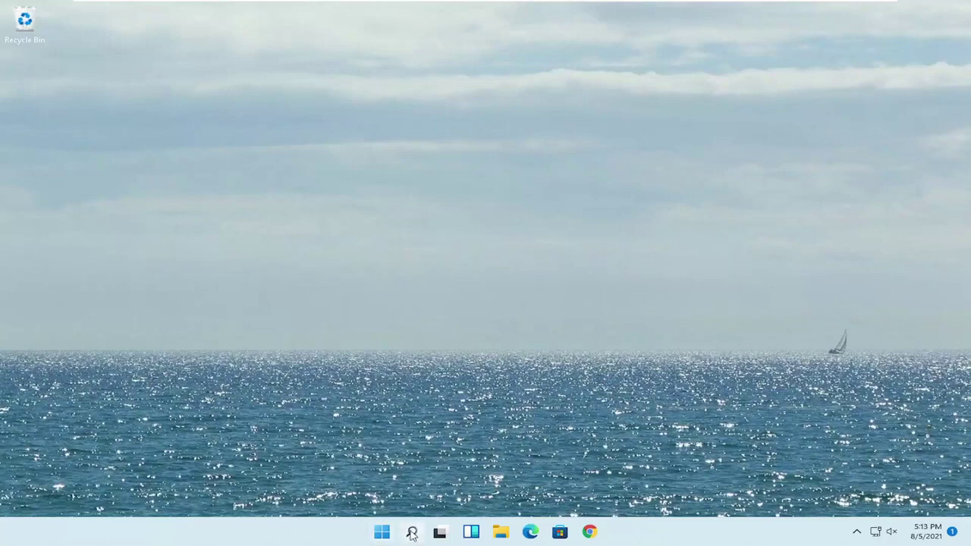
# Open System Properties through a search for 'advanced system'
pyautogui.click(411, 534)
pyautogui.write('advanced')
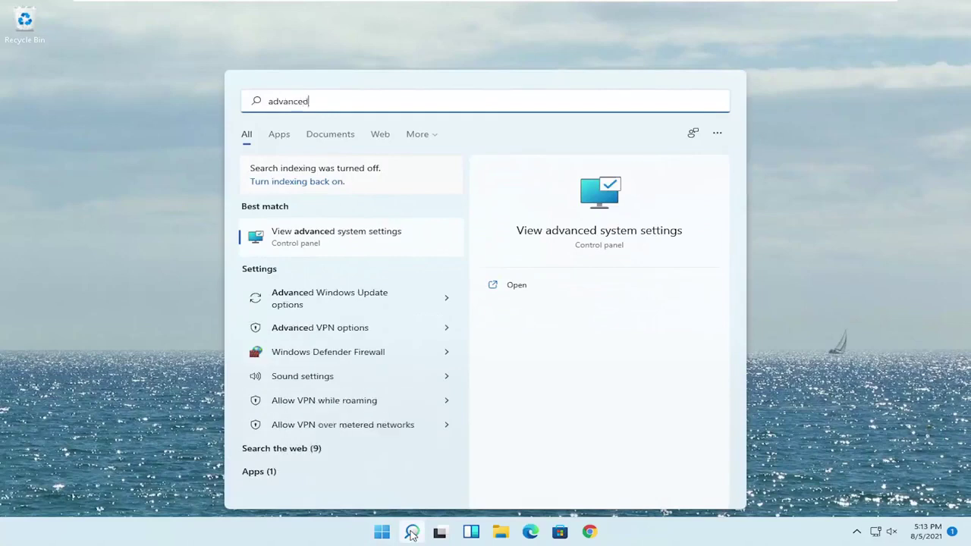
pyautogui.write(' system')
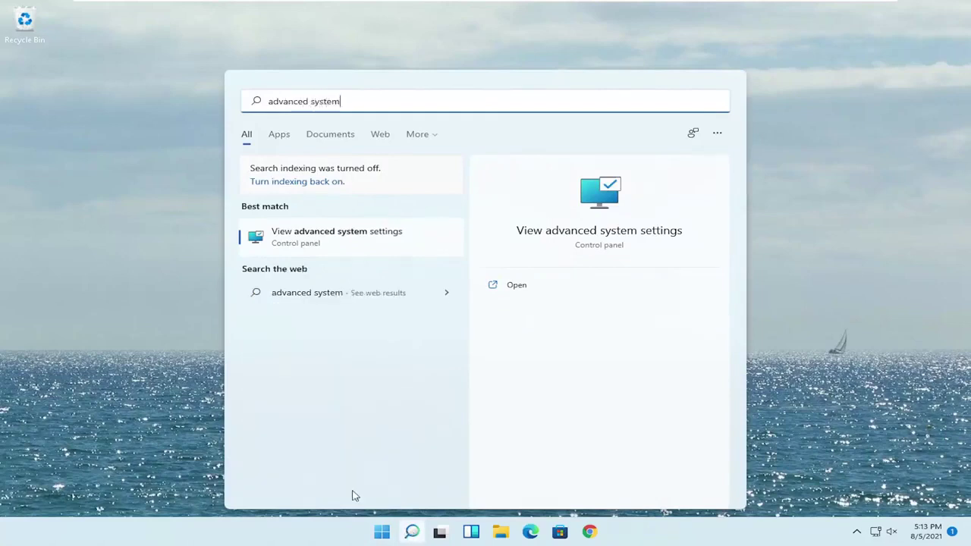
pyautogui.click(328, 241)
pyautogui.moveTo(187, 45); pyautogui.dragTo(480, 120)
# Save Yes for automatic downloads of manufacturers' device apps, close System Properties, and reopen search
pyautogui.click(422, 137)
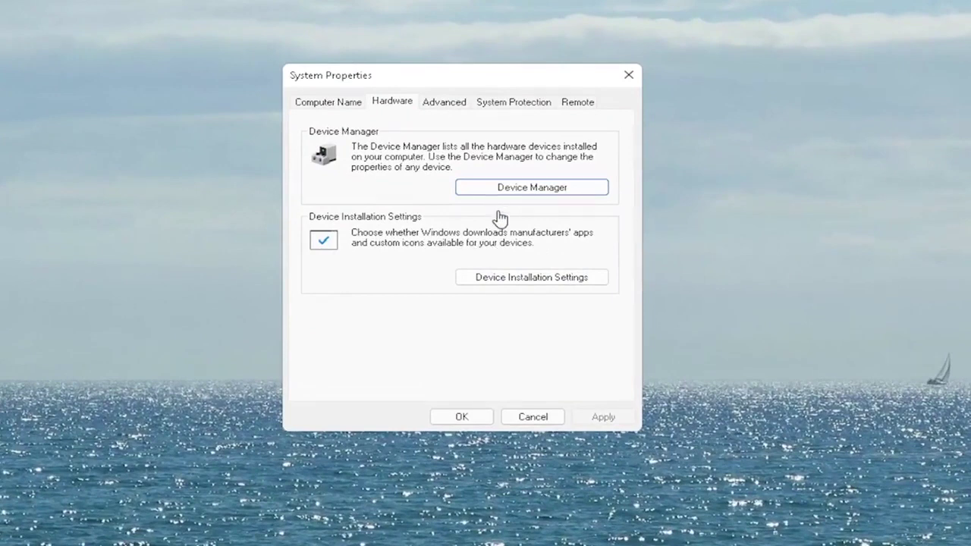
pyautogui.click(531, 278)
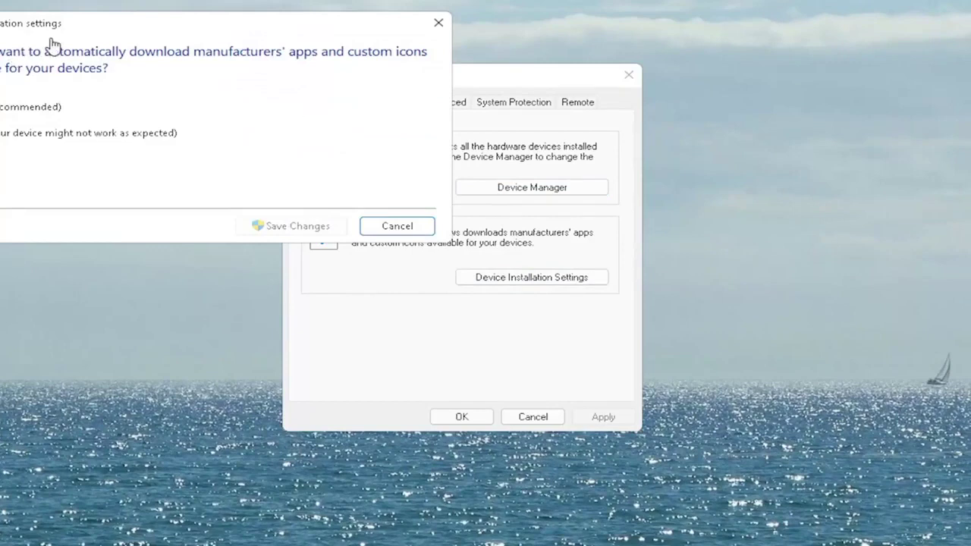
pyautogui.moveTo(69, 37); pyautogui.dragTo(288, 91)
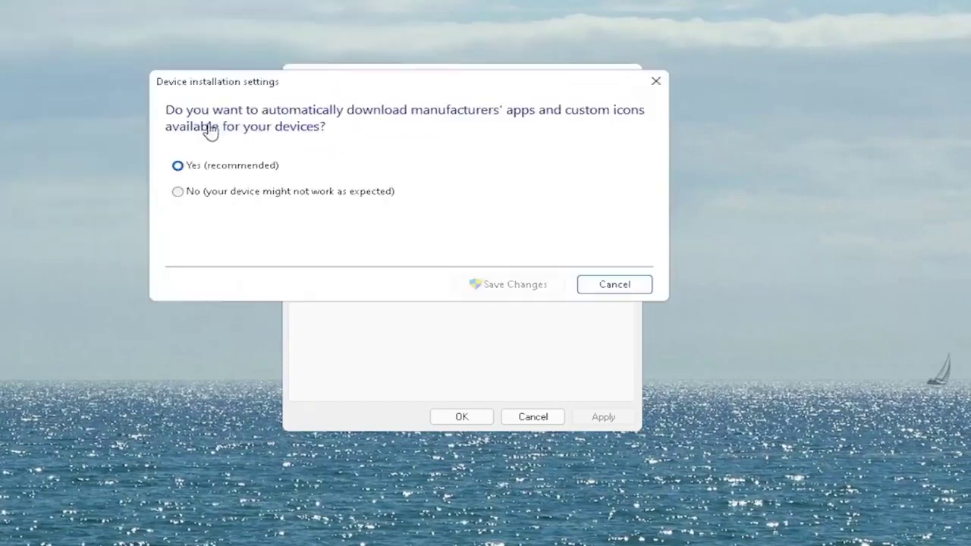
pyautogui.click(220, 166)
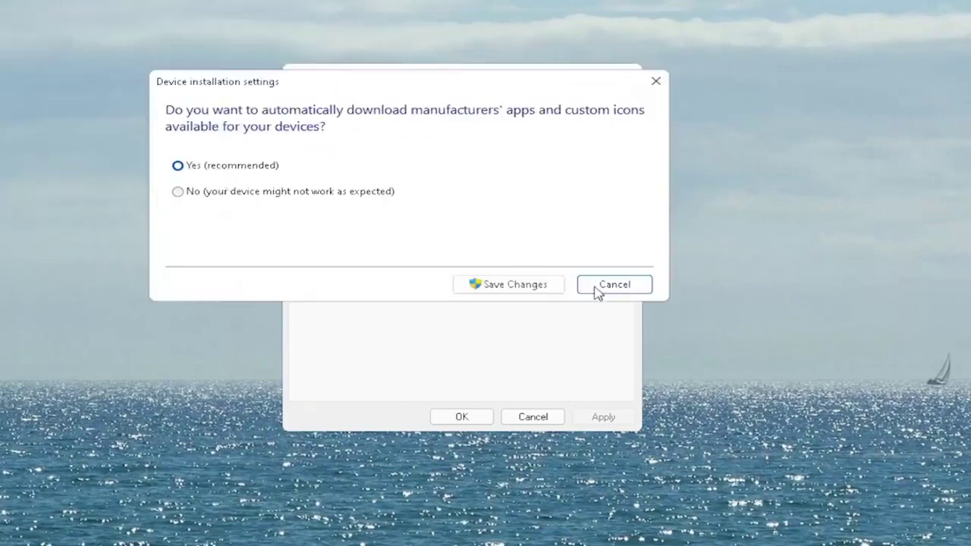
pyautogui.click(536, 285)
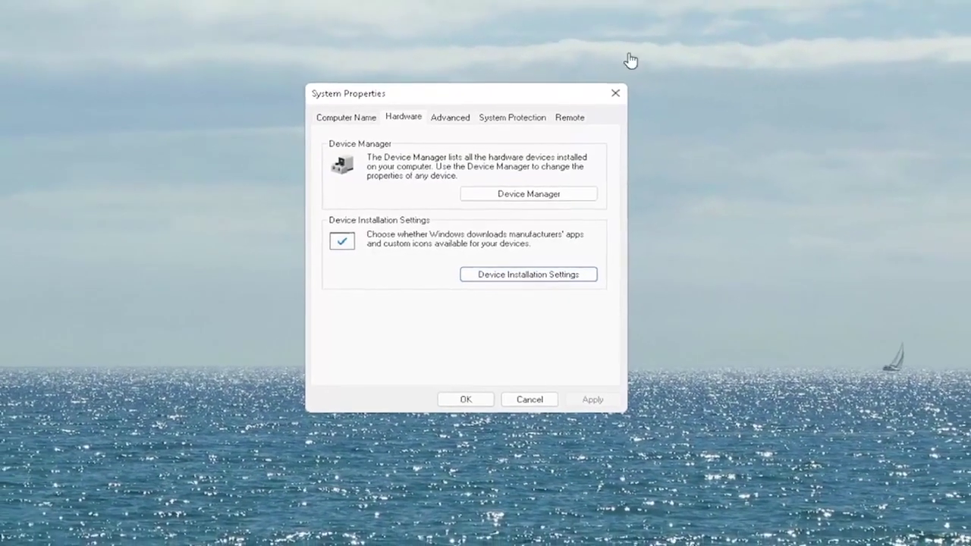
pyautogui.click(628, 75)
pyautogui.click(412, 532)
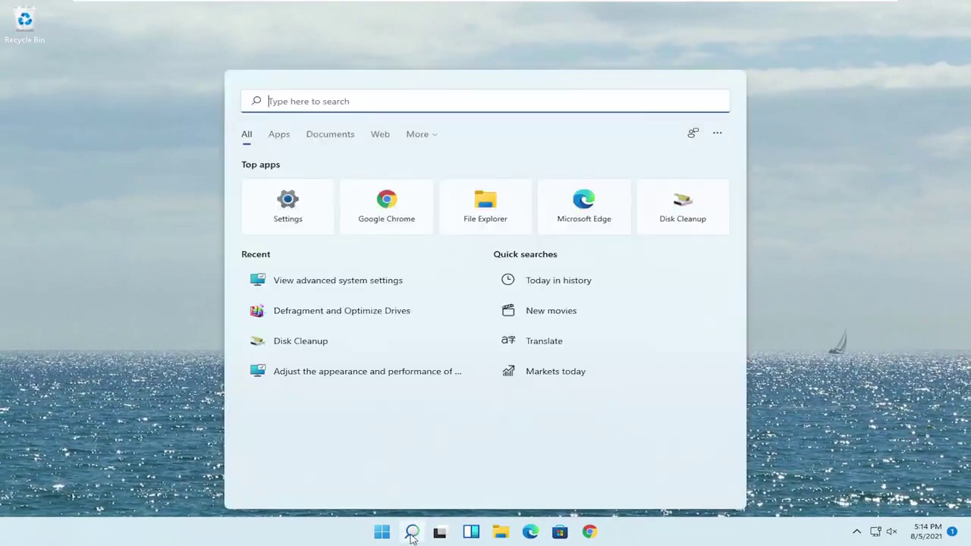
# Find and open Device Manager with a 'device manager' search
pyautogui.write('device manager')
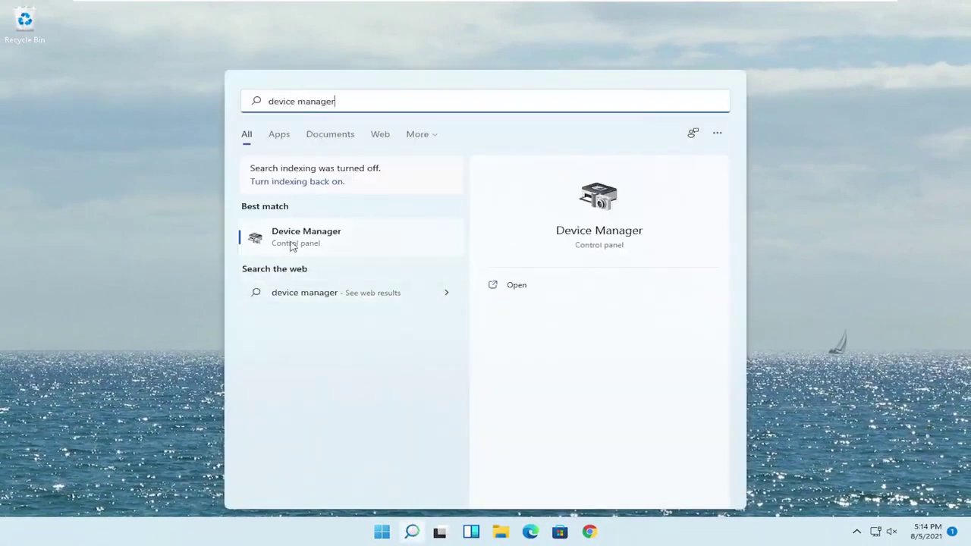
pyautogui.click(324, 240)
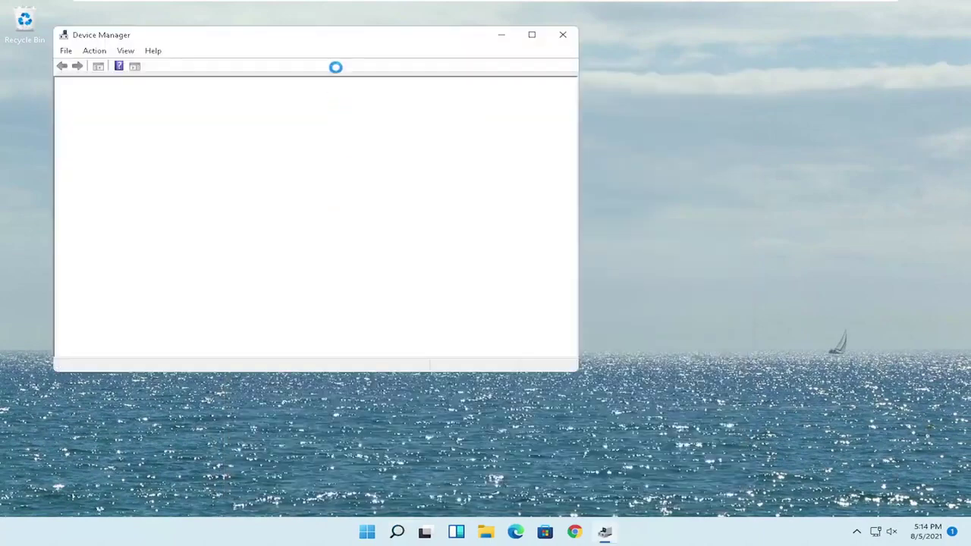
pyautogui.moveTo(325, 44); pyautogui.dragTo(464, 72)
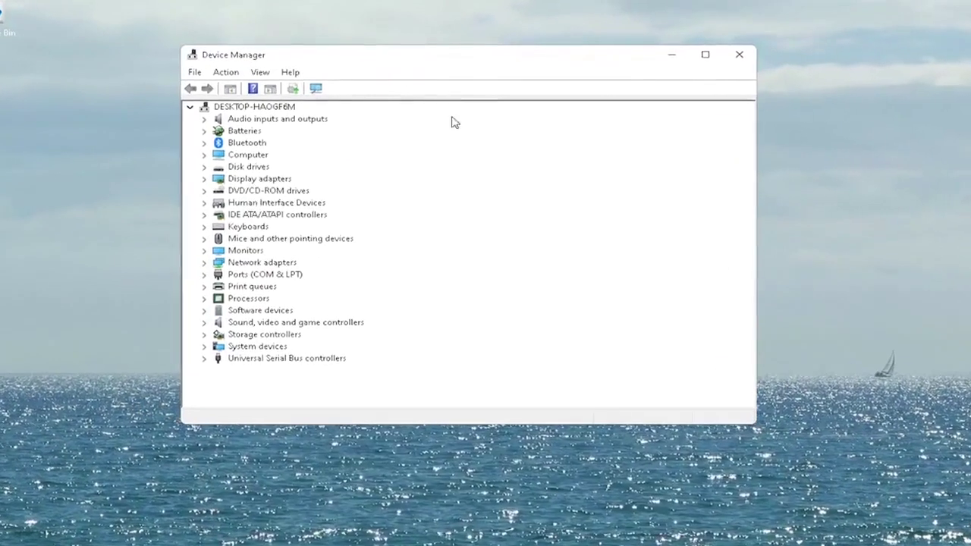
# Launch Update Driver from the High Definition Audio Device's Driver properties
pyautogui.doubleClick(256, 350)
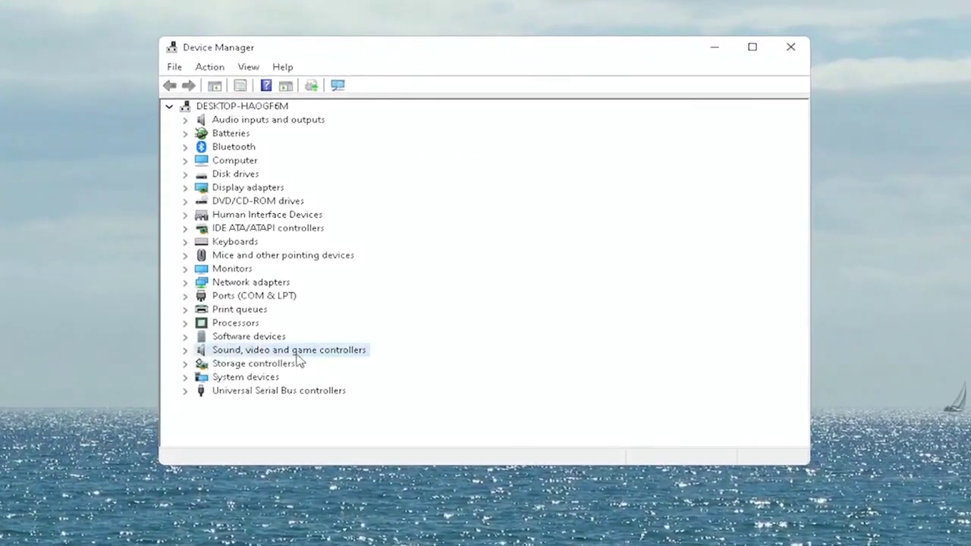
pyautogui.click(270, 366)
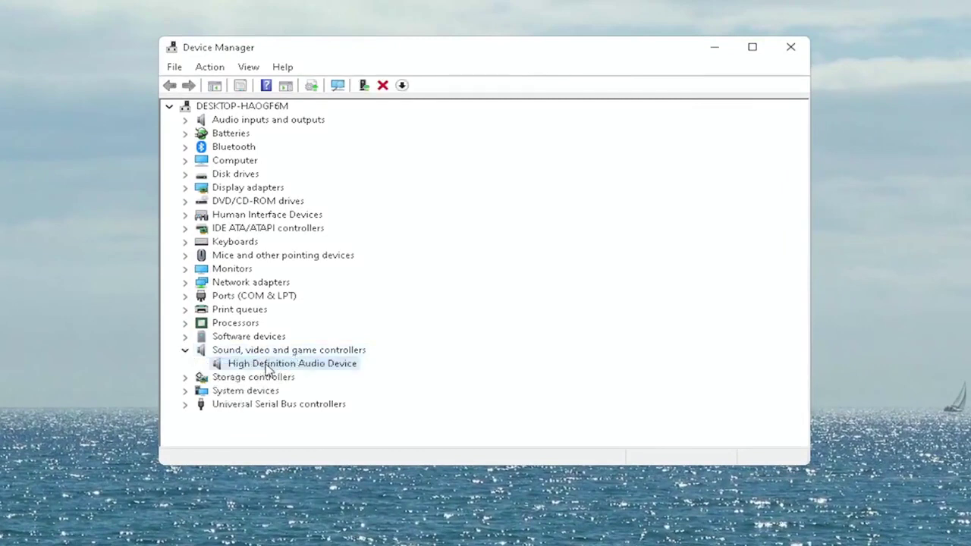
pyautogui.rightClick(293, 366)
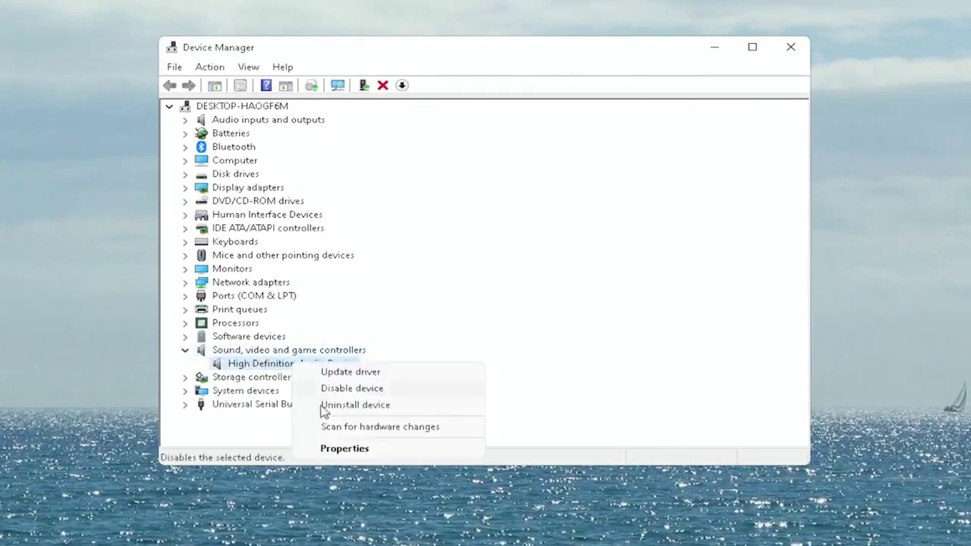
pyautogui.click(335, 452)
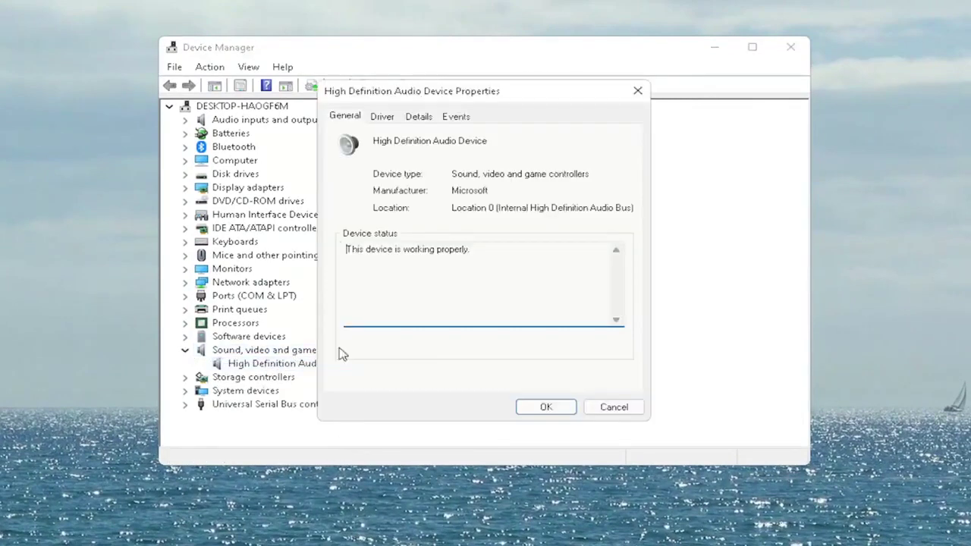
pyautogui.click(383, 118)
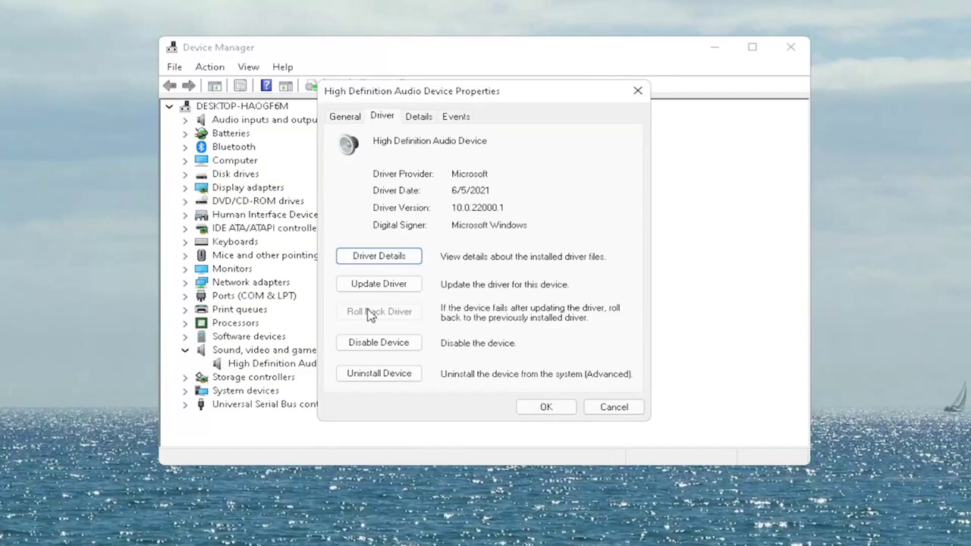
pyautogui.click(390, 286)
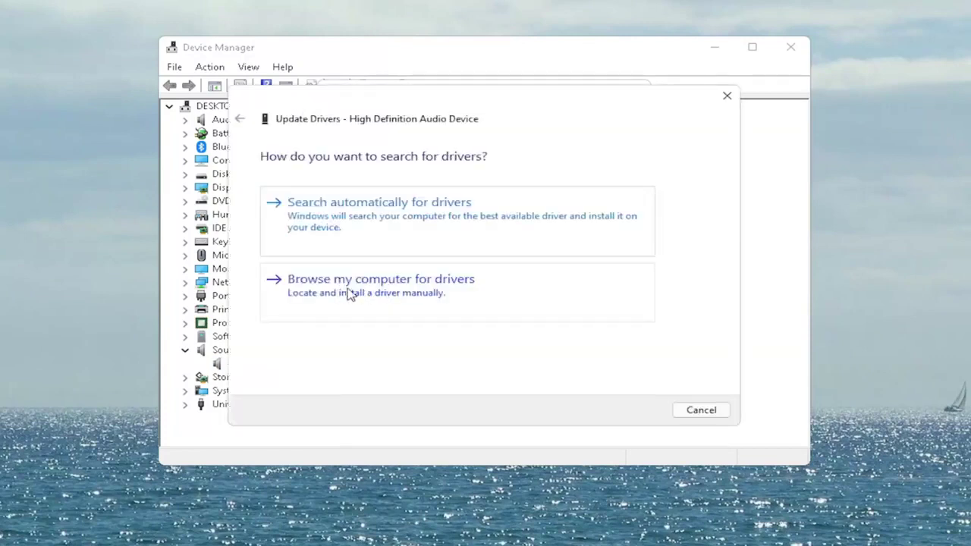
# Install High Definition Audio Device from the on-computer driver list despite the warning, then close Properties
pyautogui.click(446, 286)
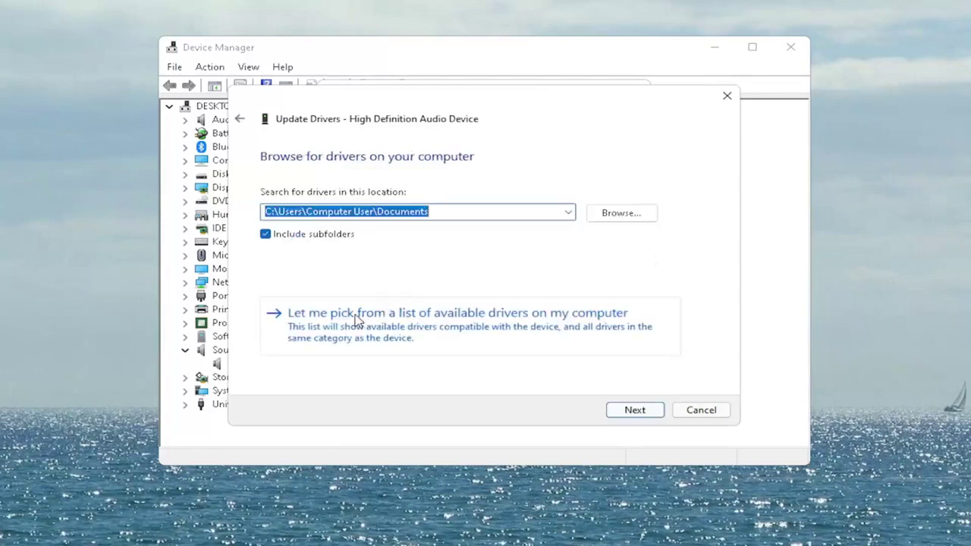
pyautogui.click(464, 342)
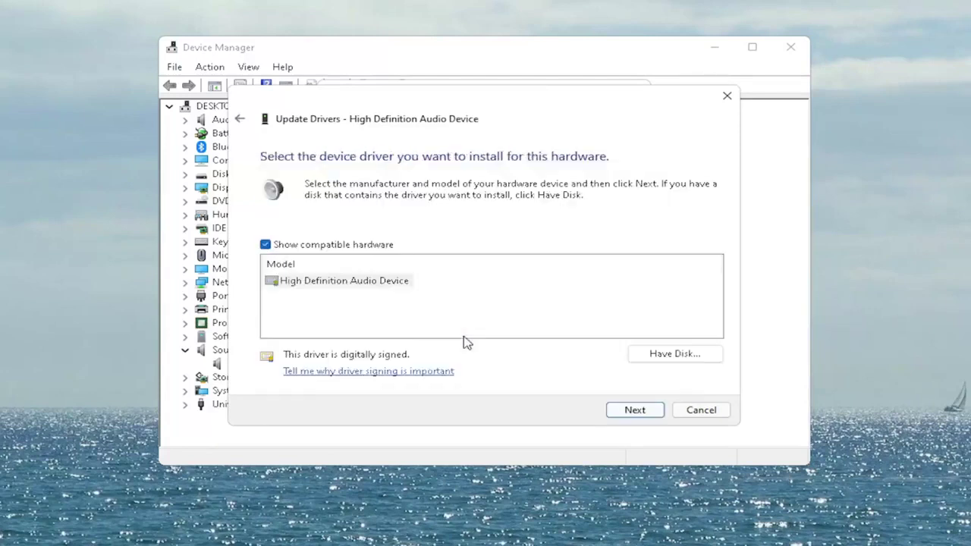
pyautogui.click(317, 281)
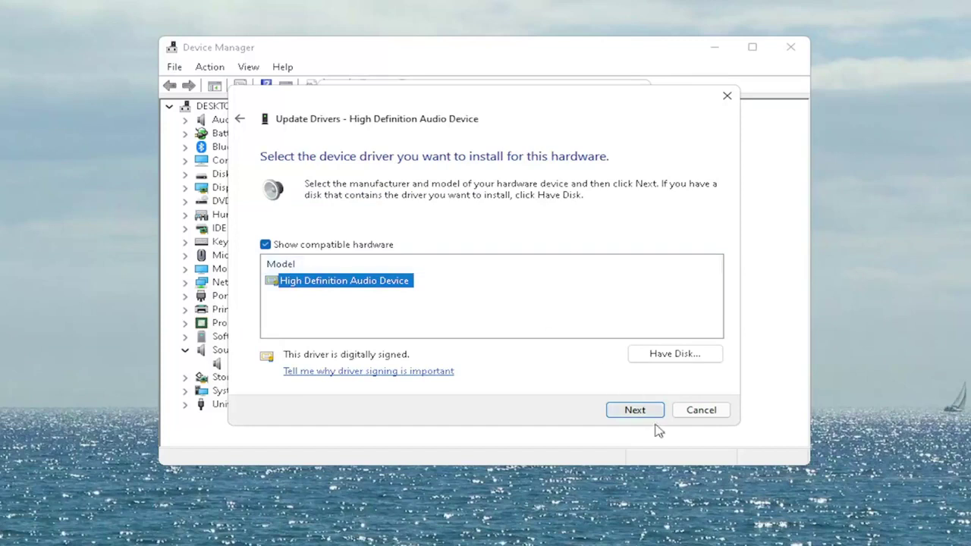
pyautogui.click(629, 410)
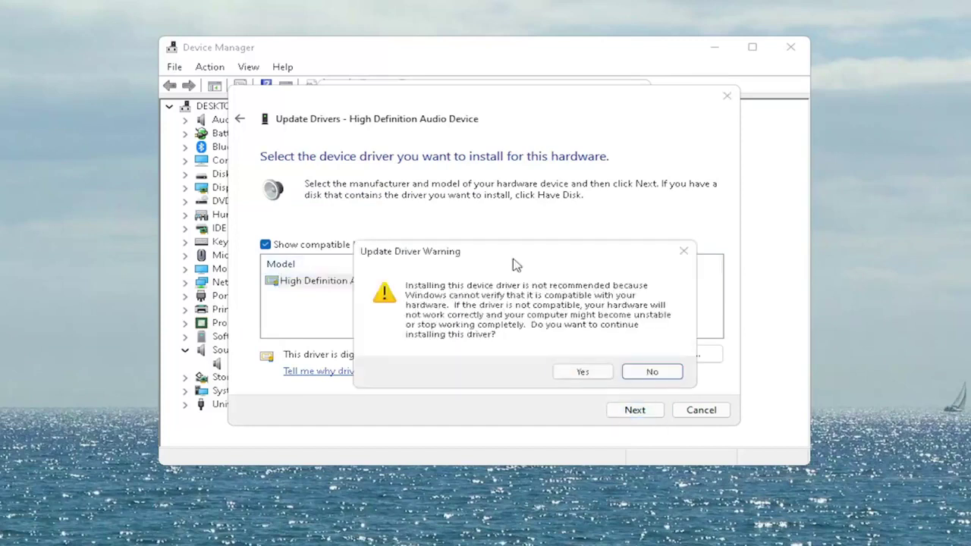
pyautogui.moveTo(503, 254); pyautogui.dragTo(446, 225)
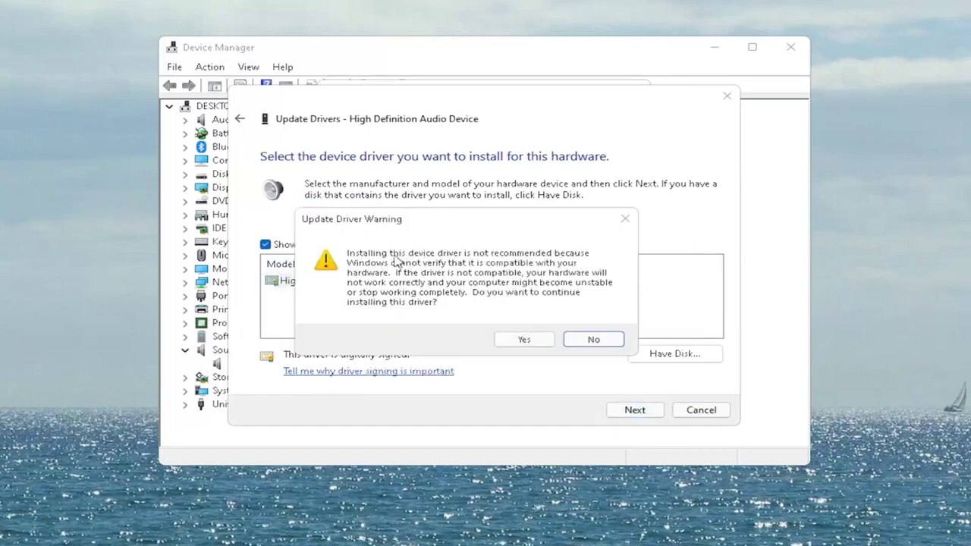
pyautogui.click(524, 339)
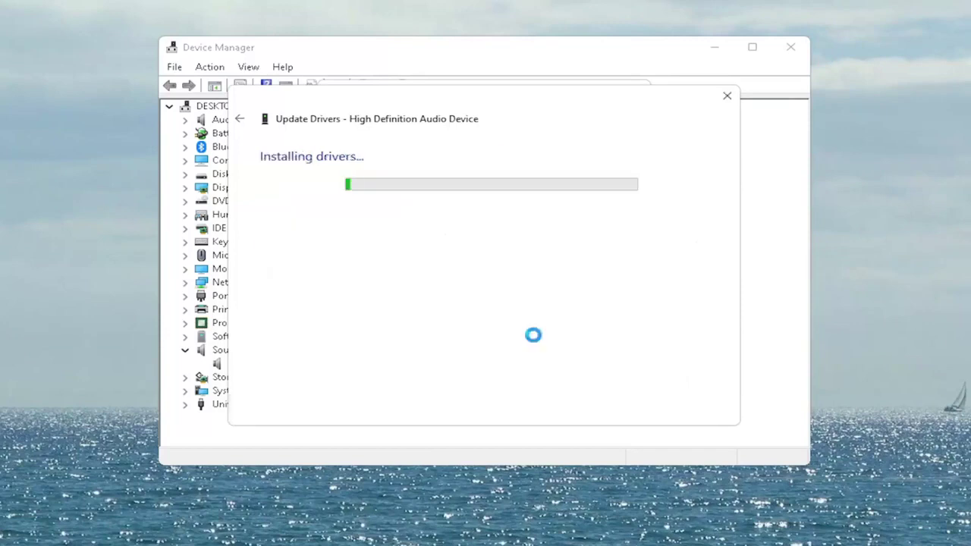
pyautogui.click(704, 408)
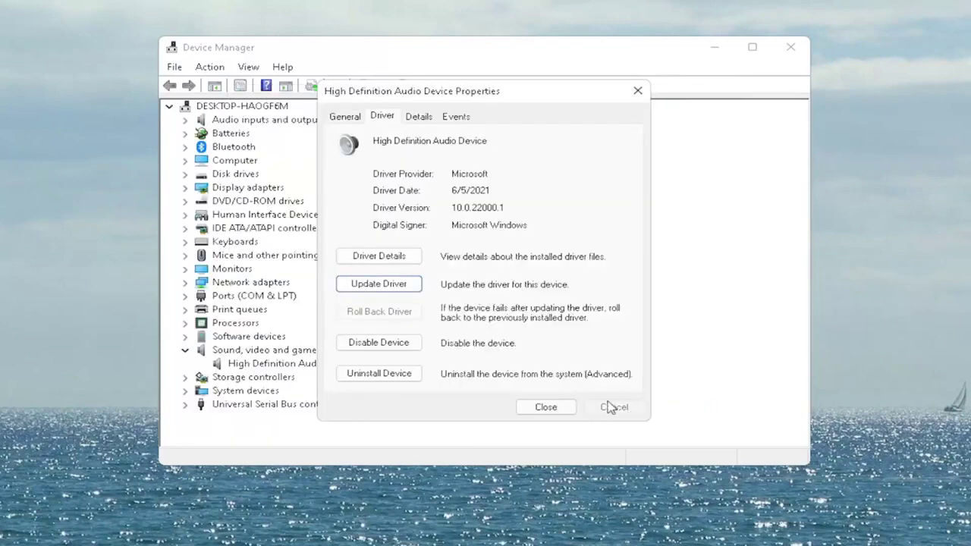
pyautogui.click(544, 408)
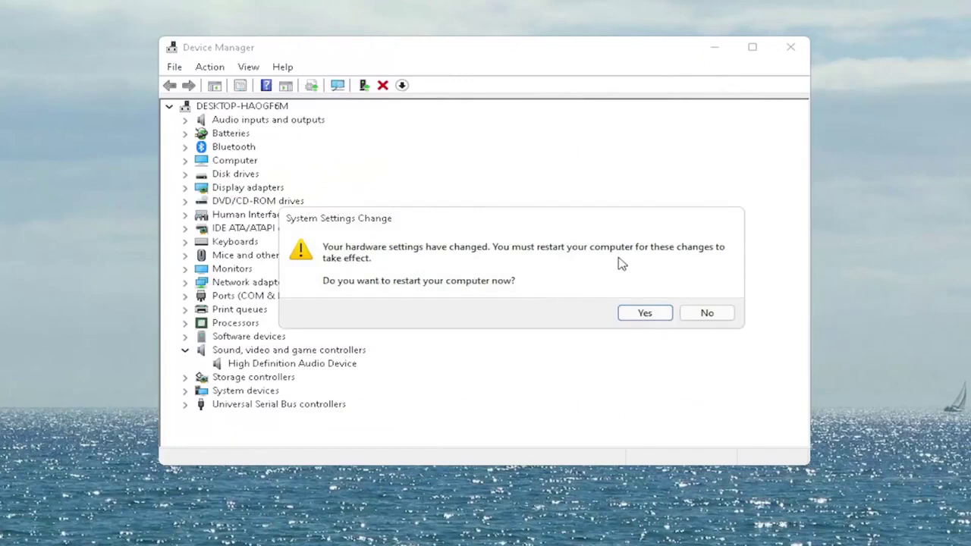
# Accept the System Settings Change prompt to restart Windows now
pyautogui.click(646, 312)
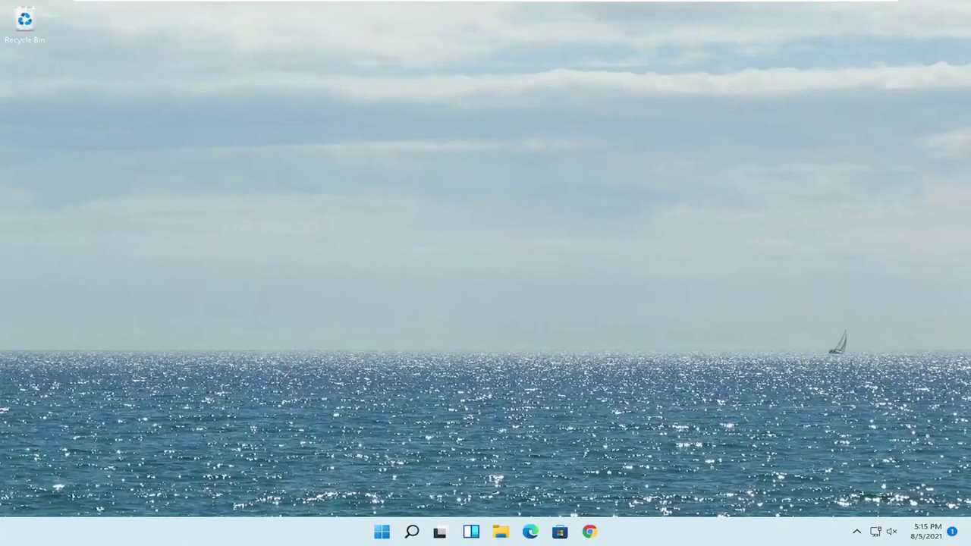
# Choose Show Bluetooth Devices from the hidden tray's Bluetooth icon menu
pyautogui.click(856, 532)
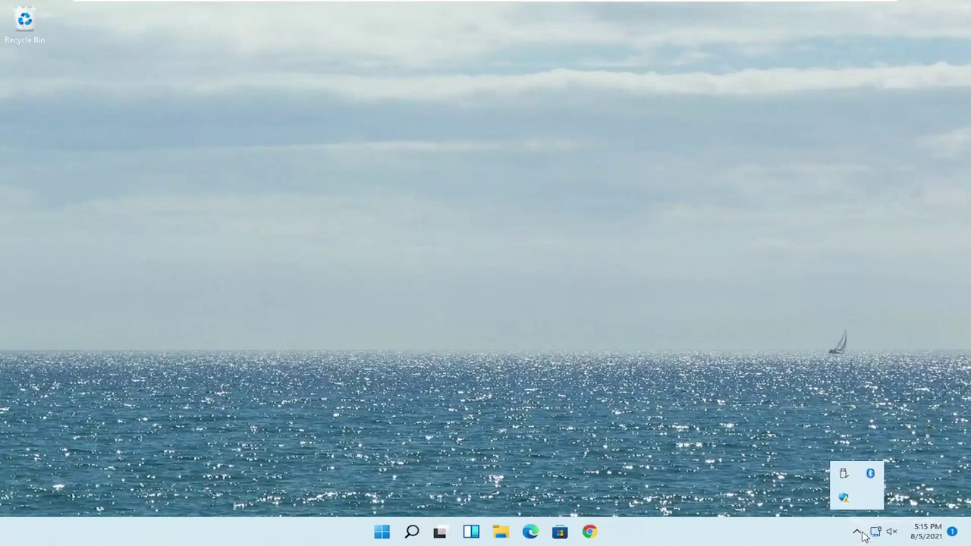
pyautogui.rightClick(873, 478)
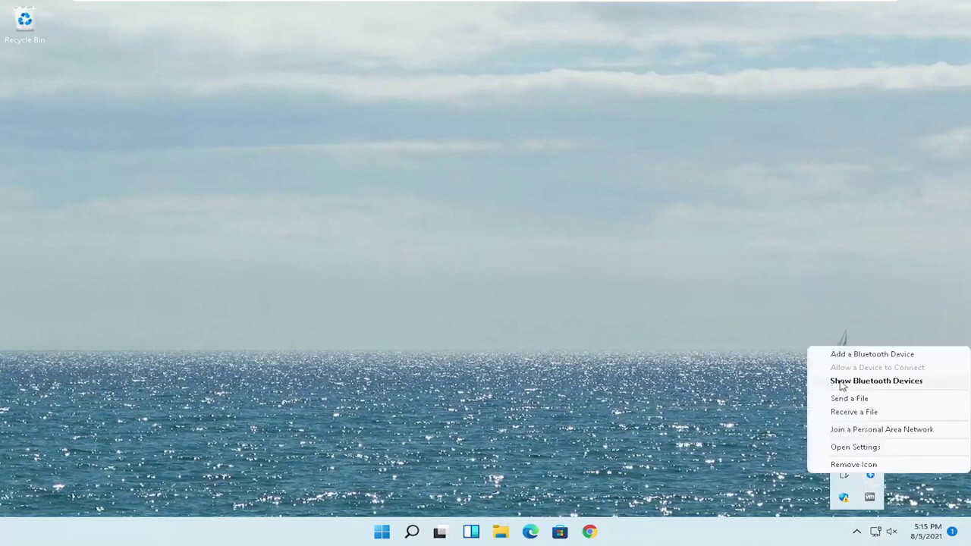
pyautogui.click(885, 382)
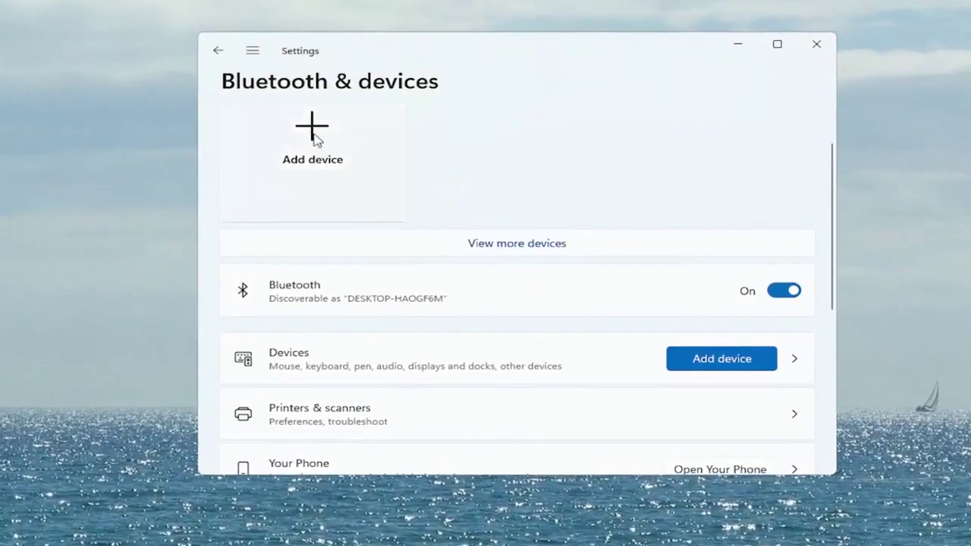
# Start adding a Bluetooth device, then cancel the Add a device dialog and close Settings
pyautogui.click(309, 142)
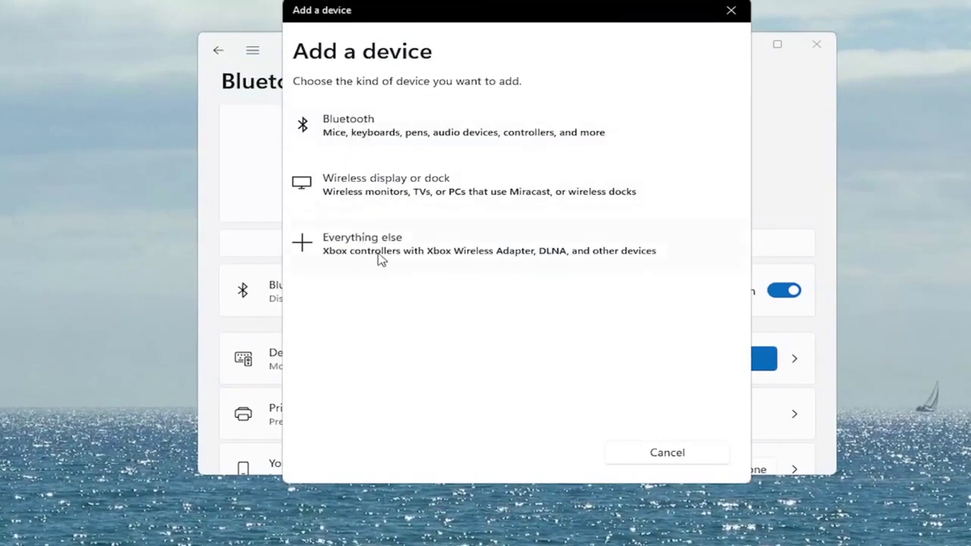
pyautogui.click(352, 136)
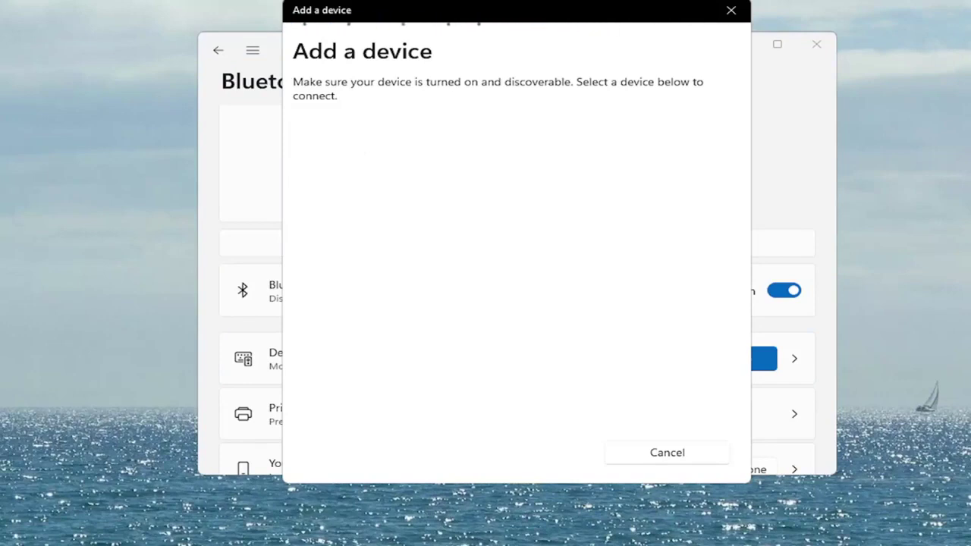
pyautogui.click(731, 10)
pyautogui.click(818, 45)
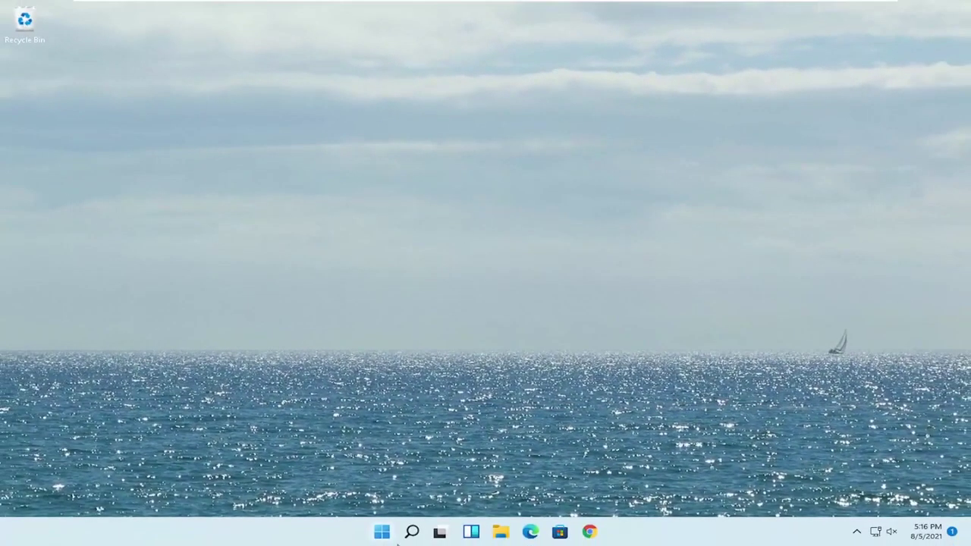
# Open Settings via a 'settings' search and go to System > Sound
pyautogui.click(411, 534)
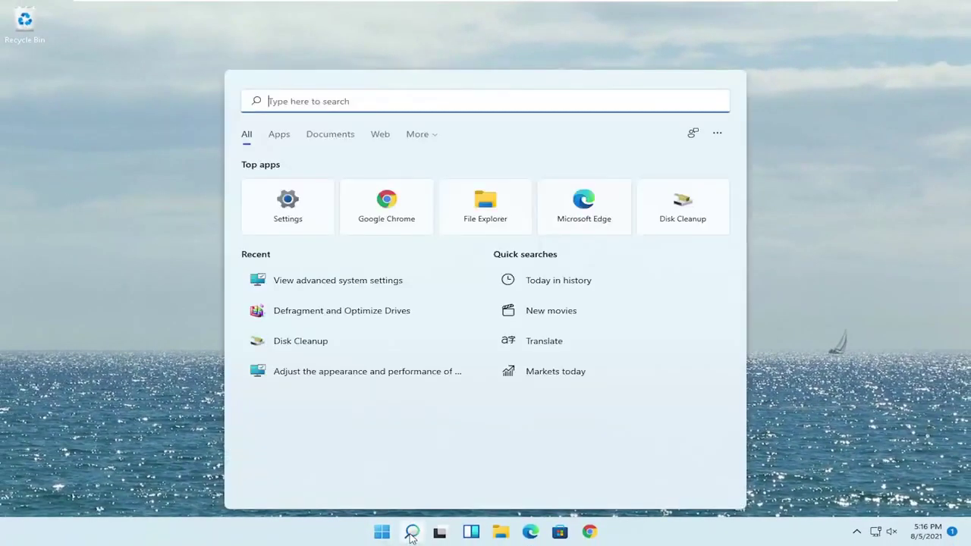
pyautogui.write('settings')
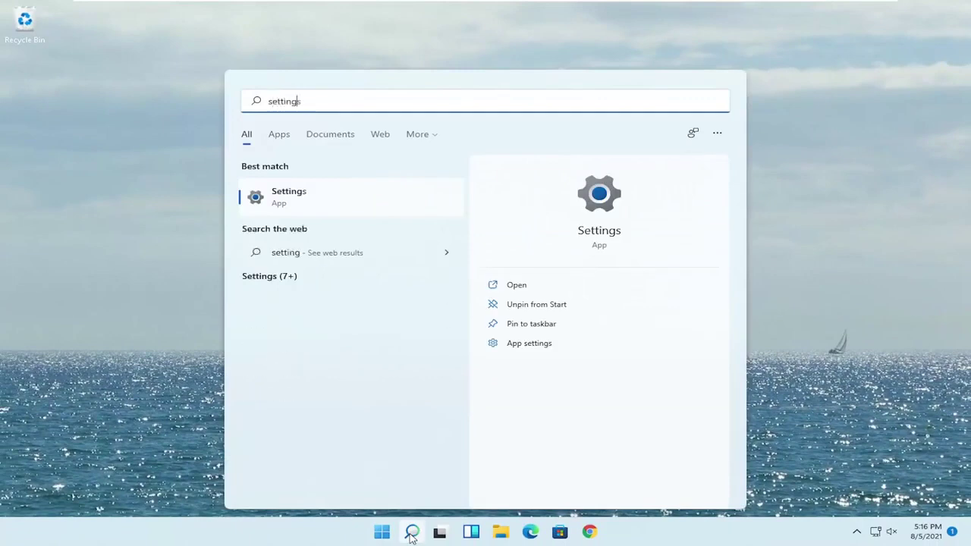
pyautogui.click(294, 201)
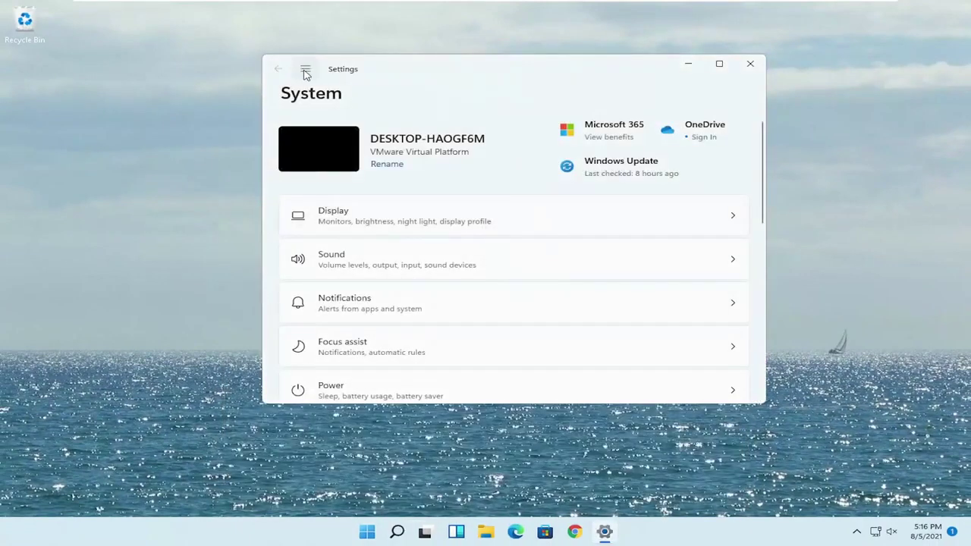
pyautogui.click(306, 71)
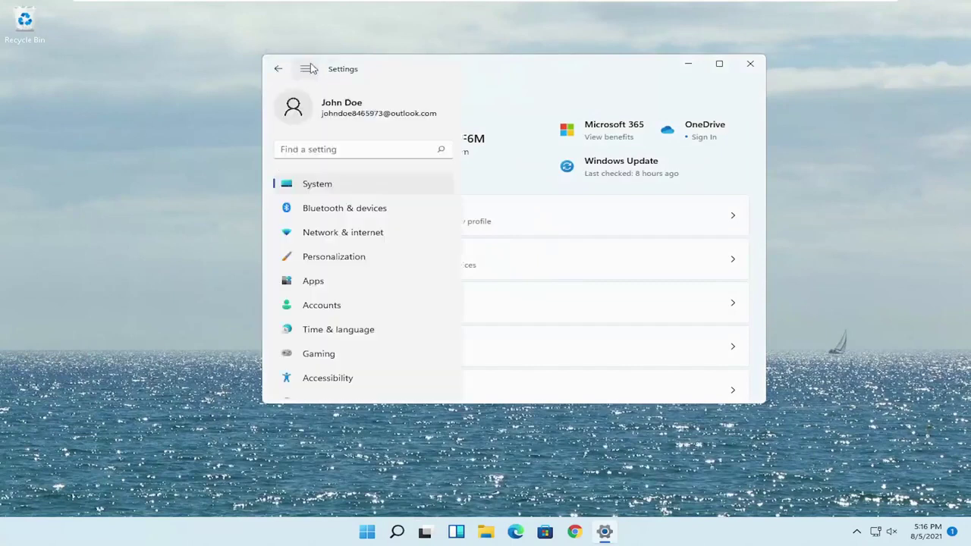
pyautogui.click(298, 189)
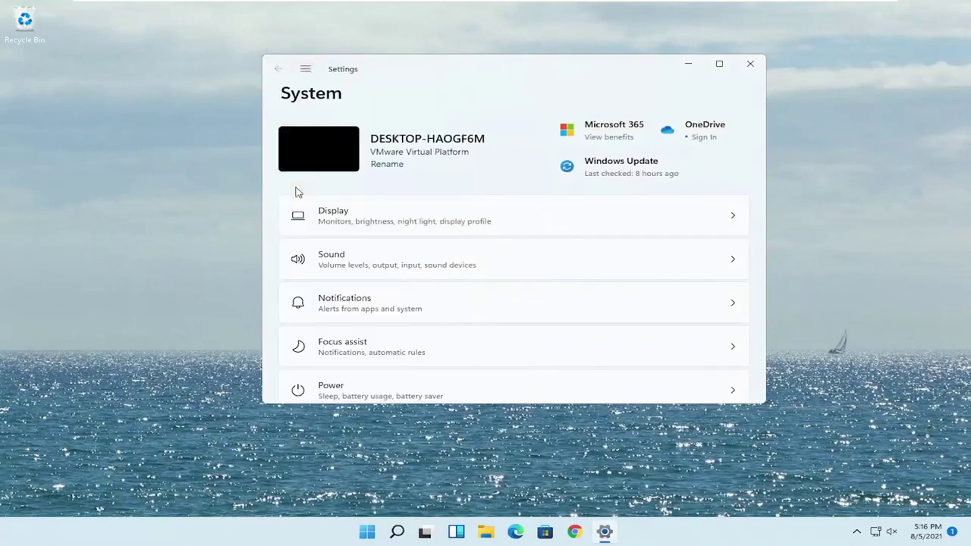
pyautogui.click(371, 266)
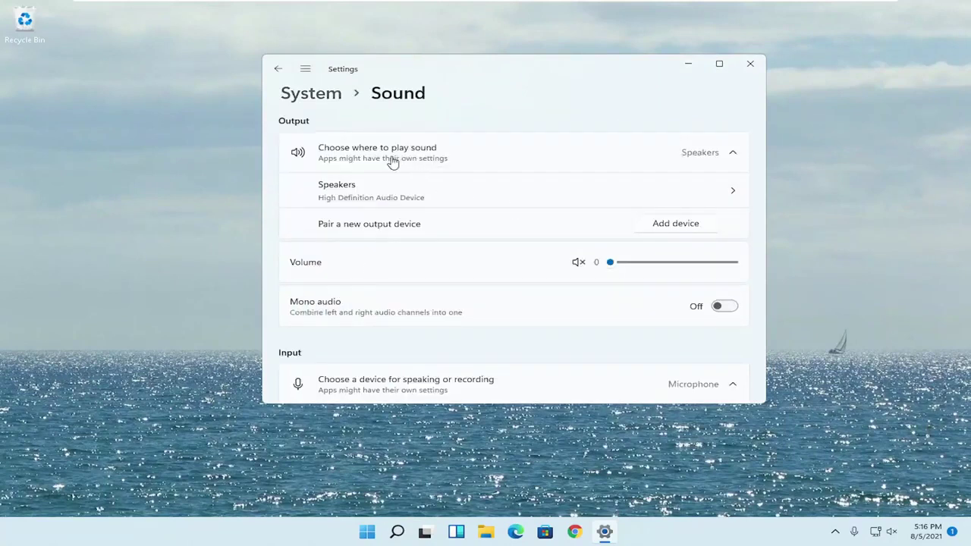
# Open the Speakers properties and switch audio to Don't allow, then back to Allow
pyautogui.click(678, 158)
pyautogui.click(678, 158)
pyautogui.click(369, 191)
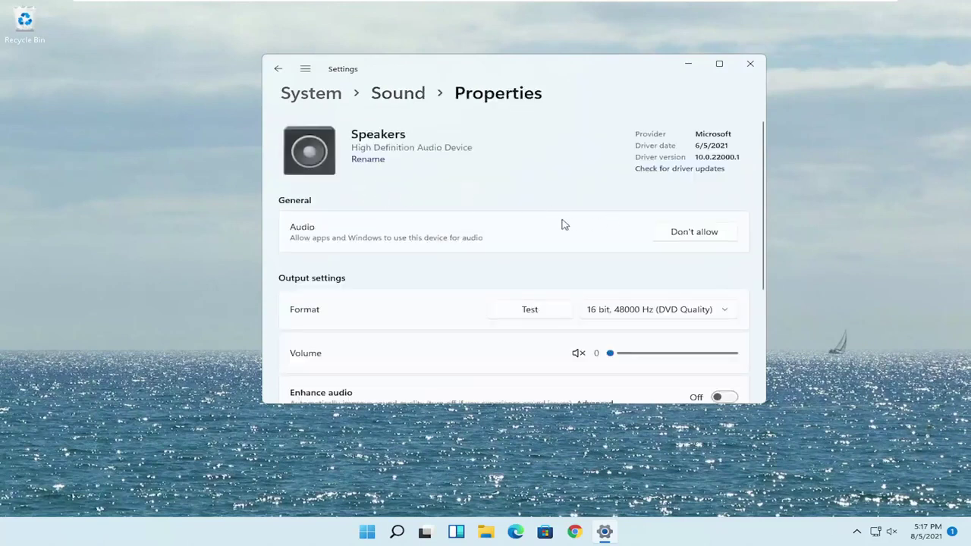
pyautogui.click(697, 234)
pyautogui.click(601, 203)
pyautogui.click(694, 234)
# Move the Speakers volume slider, leaving it at 0, then return to Sound and close Settings
pyautogui.scroll(-2, 644, 256)
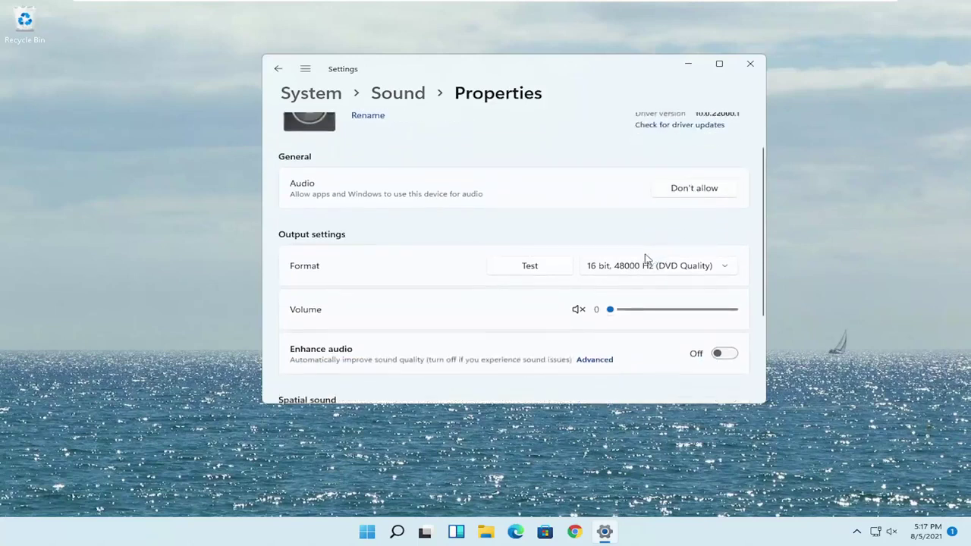
pyautogui.moveTo(636, 275); pyautogui.dragTo(551, 271)
pyautogui.scroll(2, 501, 212)
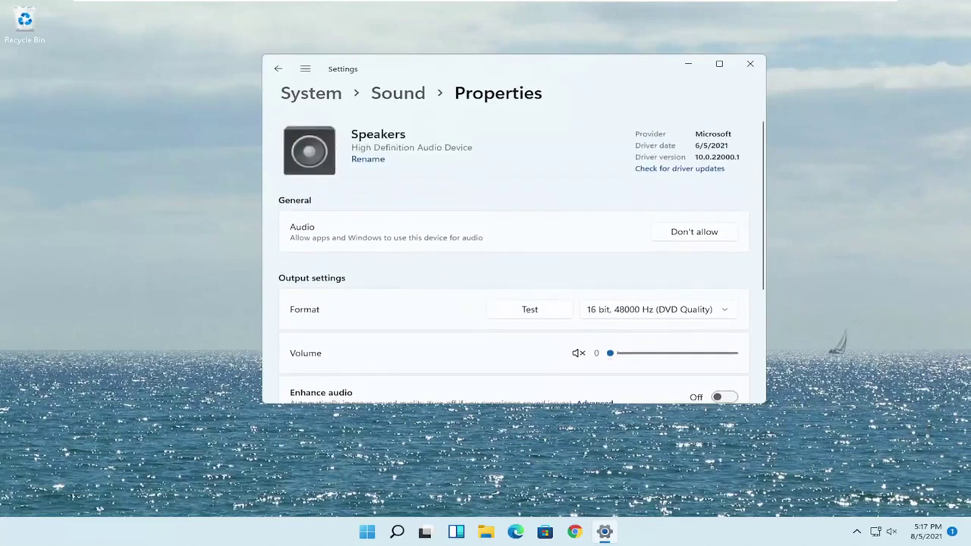
pyautogui.click(278, 69)
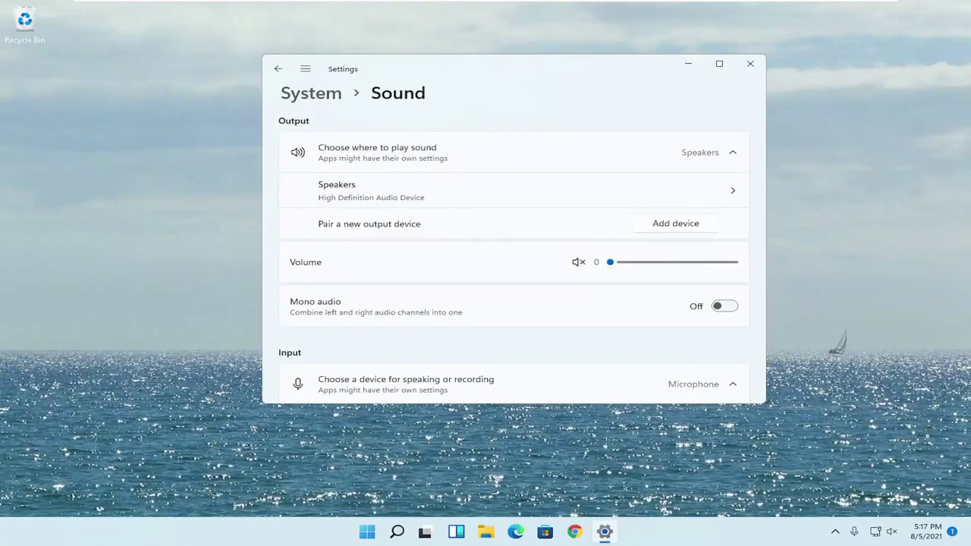
pyautogui.click(746, 65)
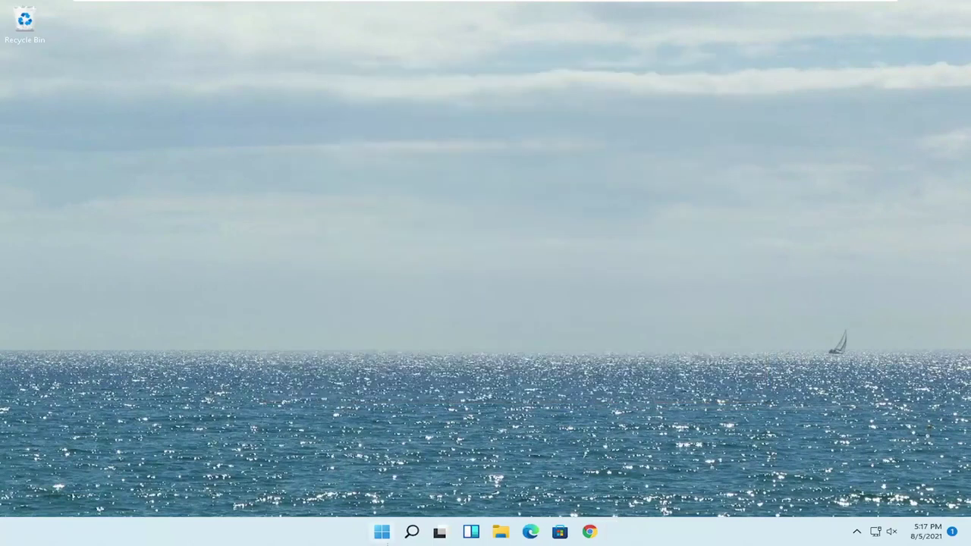
# Search 'troubleshoot' and open Troubleshoot > Other troubleshooters in Settings
pyautogui.click(410, 533)
pyautogui.write('troub')
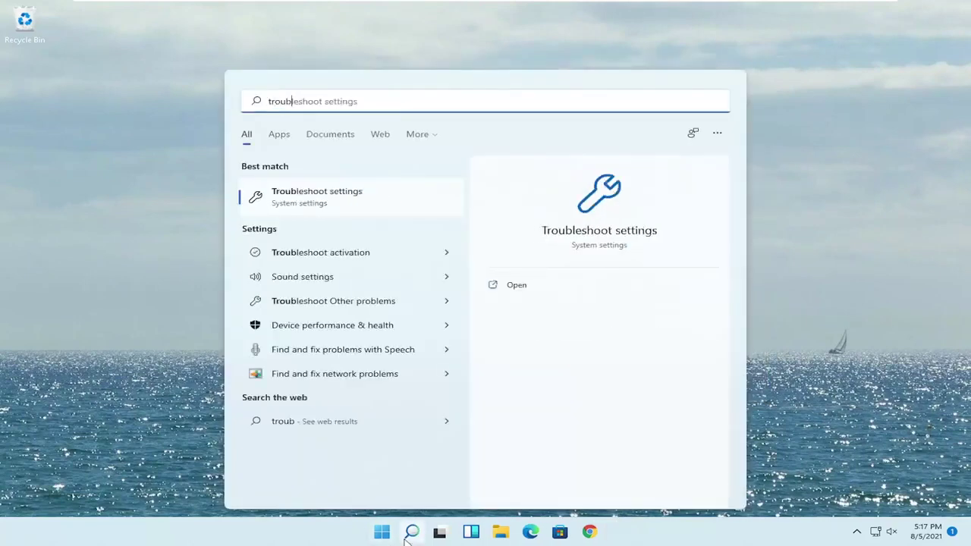
pyautogui.write('leshoot')
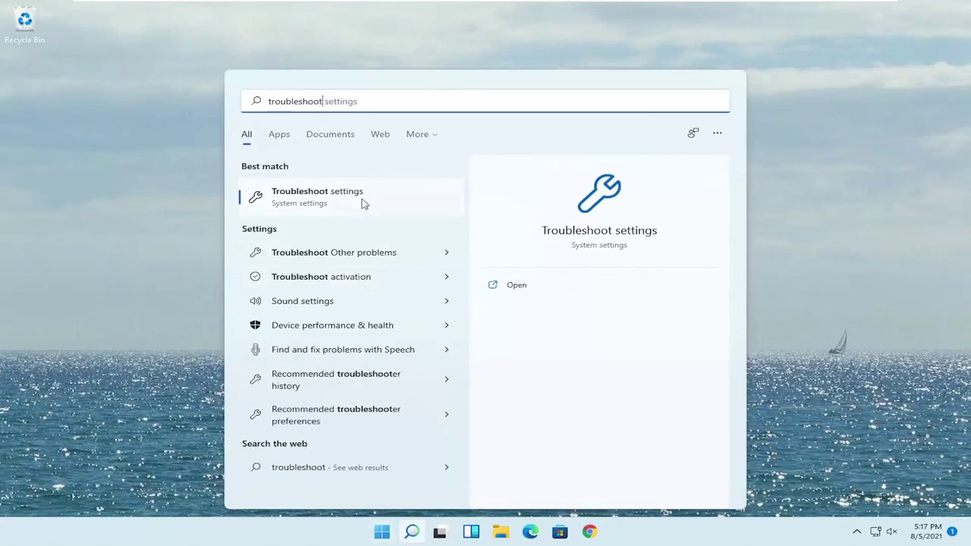
pyautogui.click(351, 202)
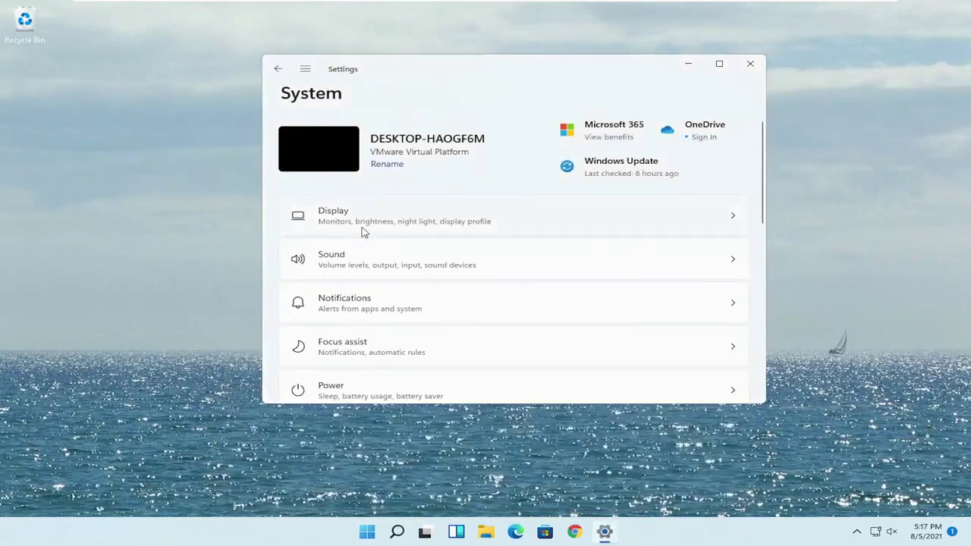
pyautogui.scroll(-5, 455, 319)
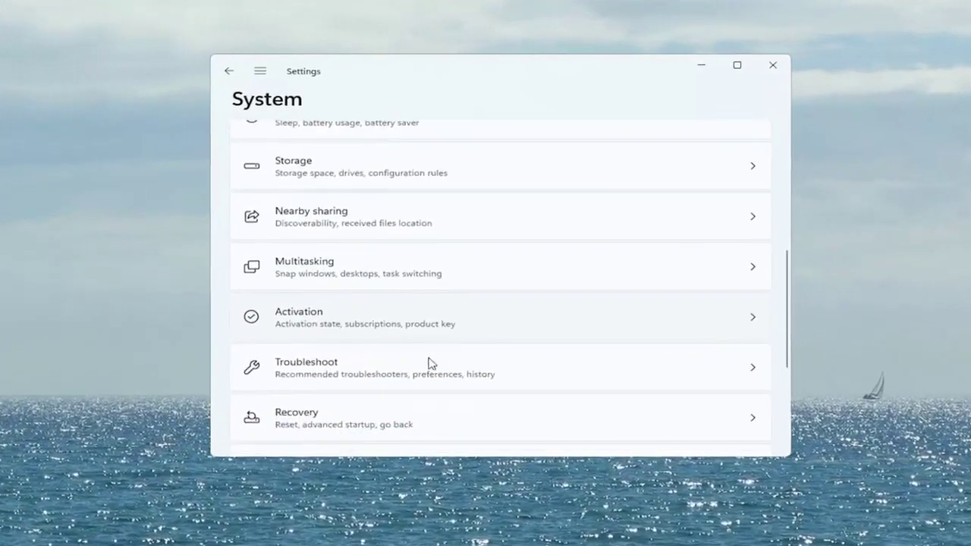
pyautogui.click(379, 367)
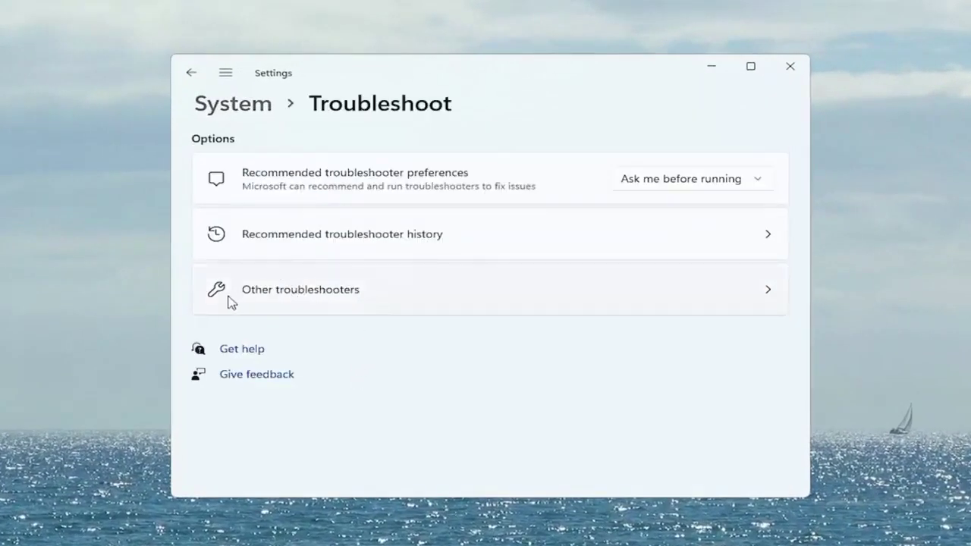
pyautogui.click(342, 305)
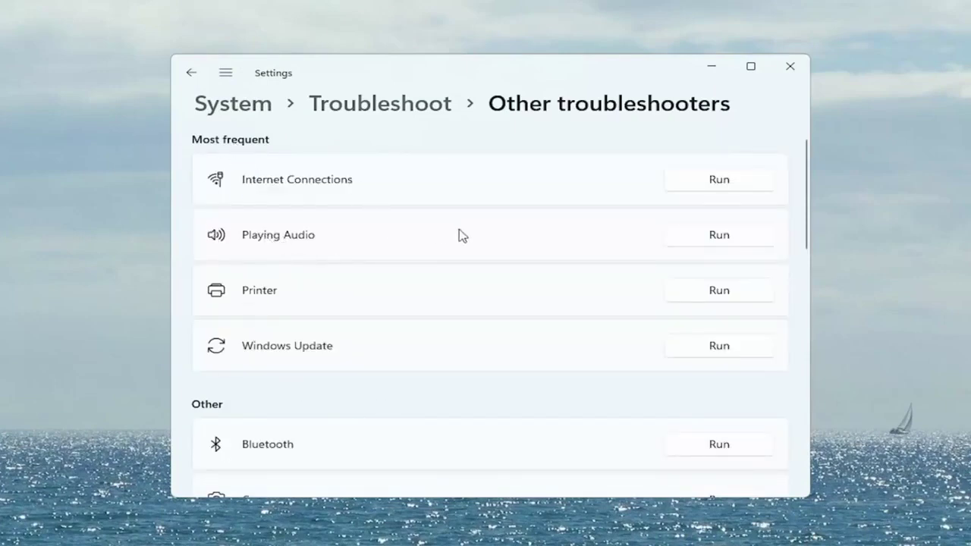
# Run Playing Audio, answer No to audio enhancements, continue with Next, and close when done
pyautogui.click(720, 236)
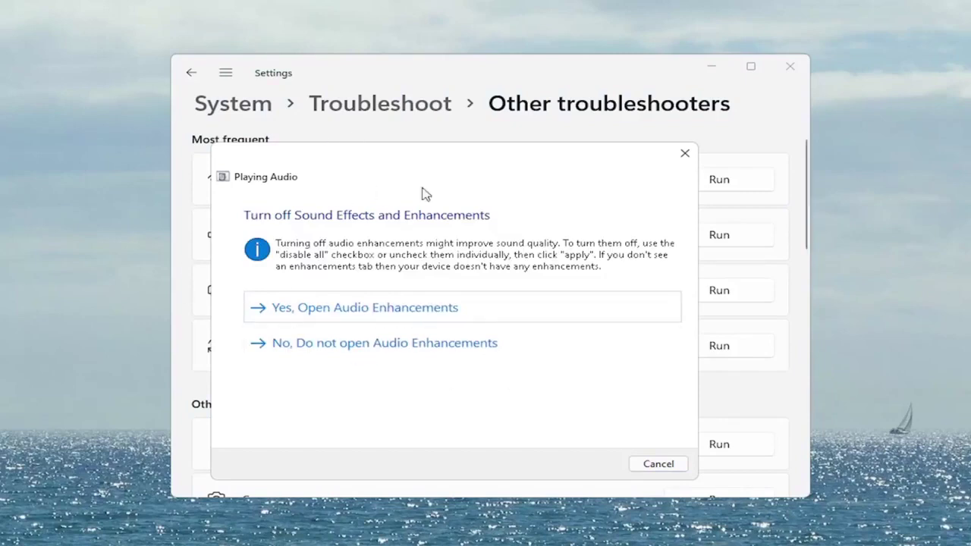
pyautogui.click(342, 345)
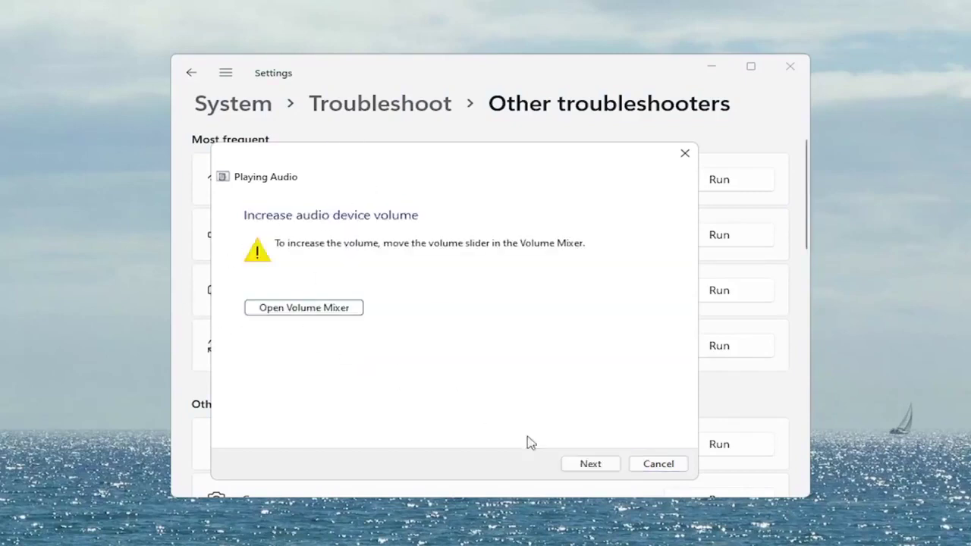
pyautogui.click(578, 466)
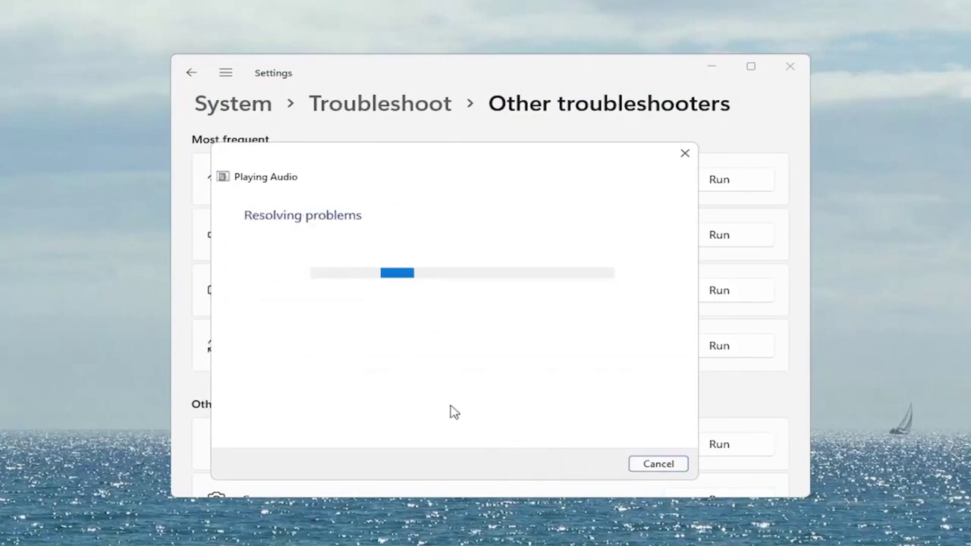
pyautogui.click(657, 465)
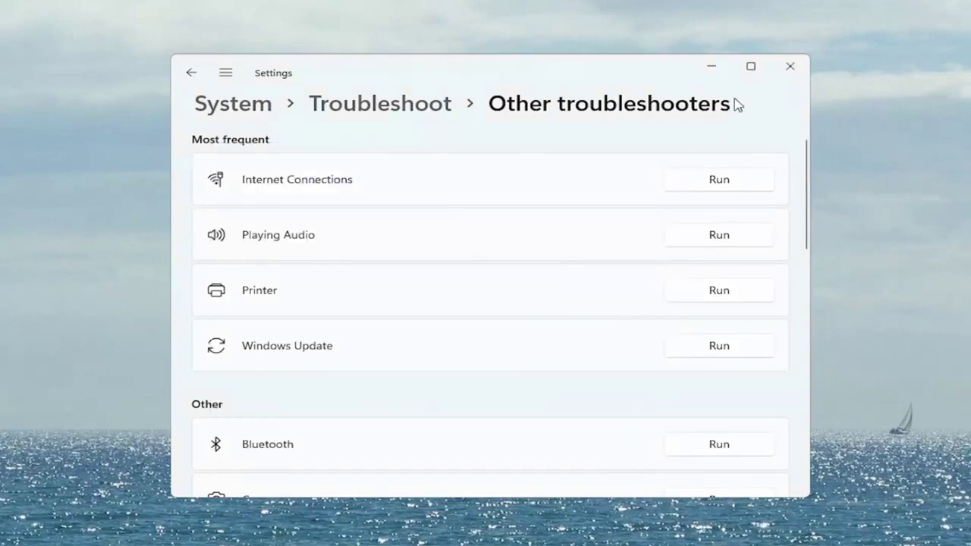
# Close Settings, then search 'update' and open Check for updates to reach the Windows Update page
pyautogui.click(791, 68)
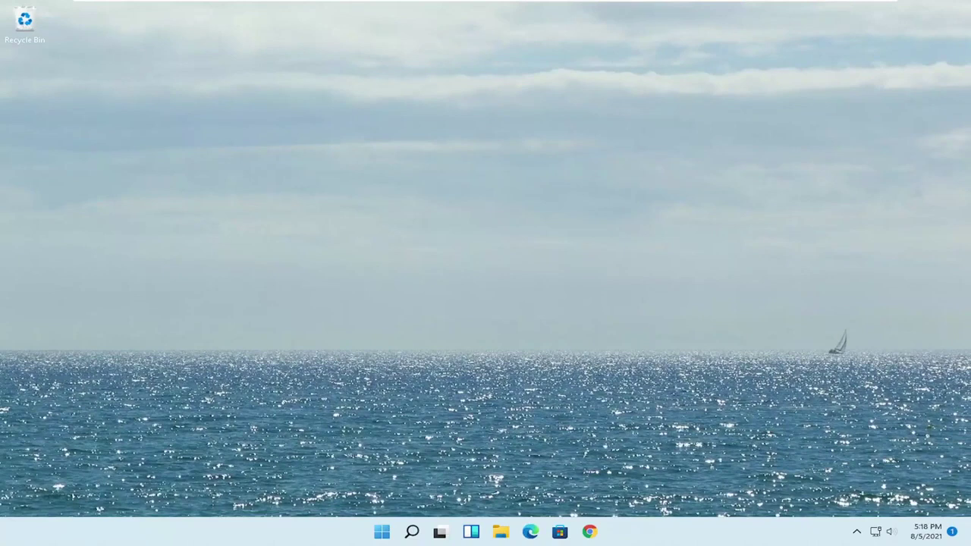
pyautogui.click(411, 532)
pyautogui.write('update')
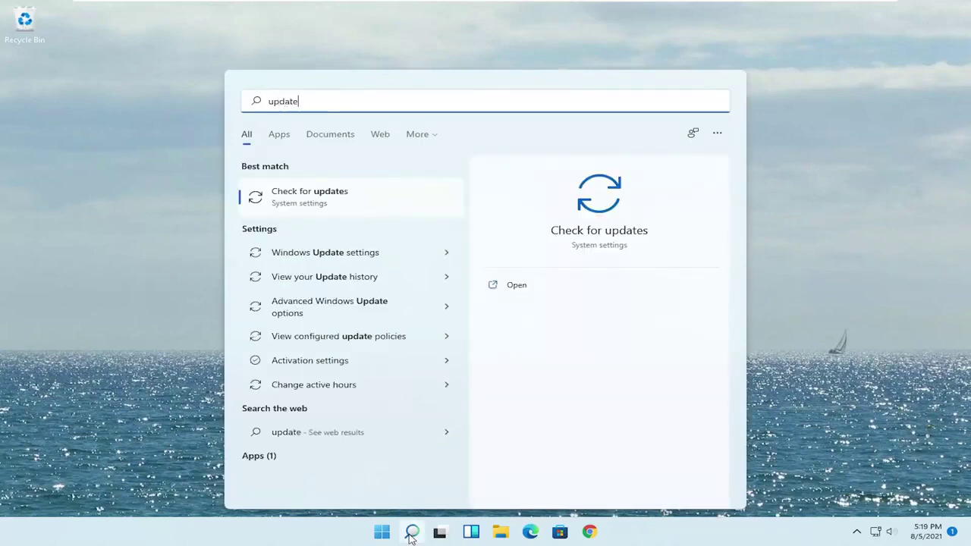
pyautogui.click(320, 202)
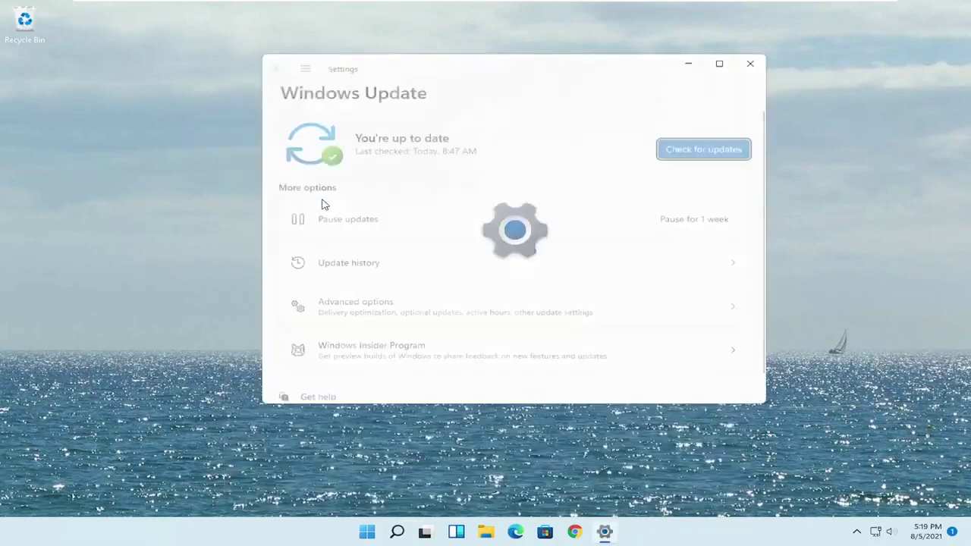